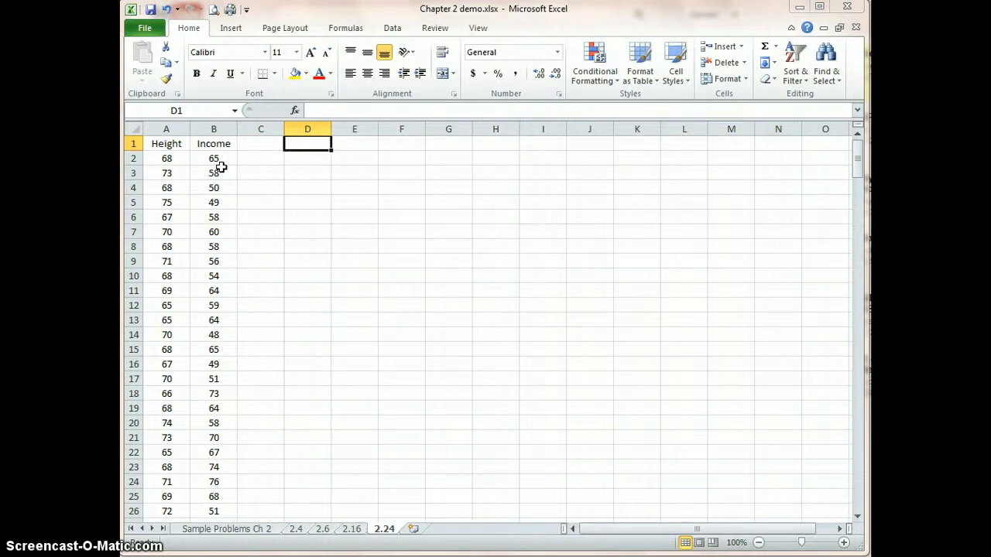
Select the full Height and Income data in A1:B251, including the headers.
{"action": "left_click", "coordinate": [165, 146]}
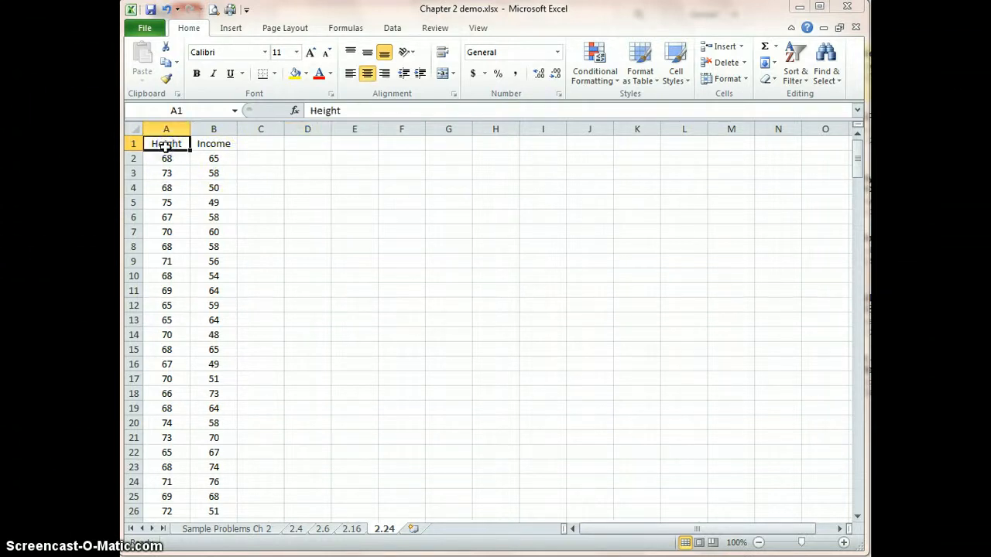
{"action": "key", "text": "ctrl+Down"}
{"action": "key", "text": "Right"}
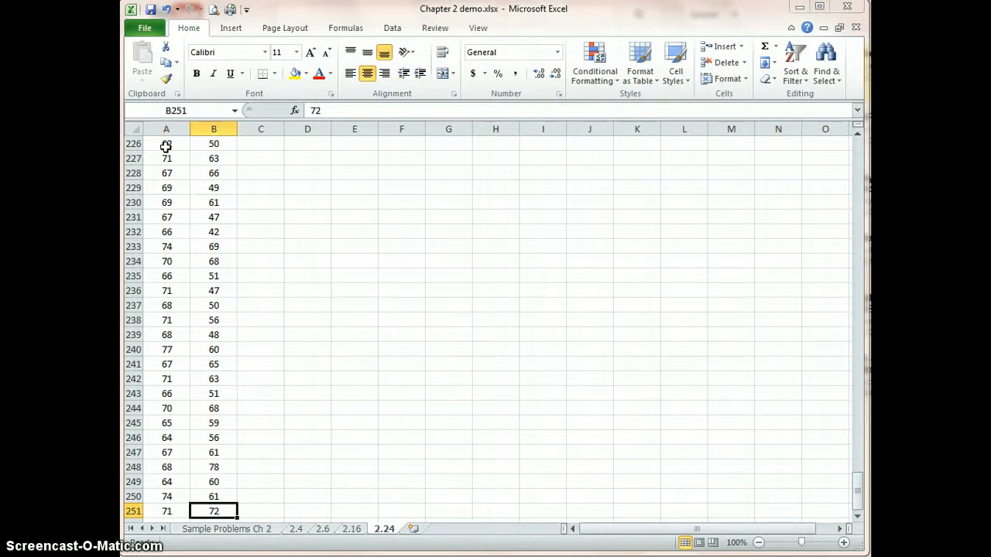
{"action": "key", "text": "shift+Left"}
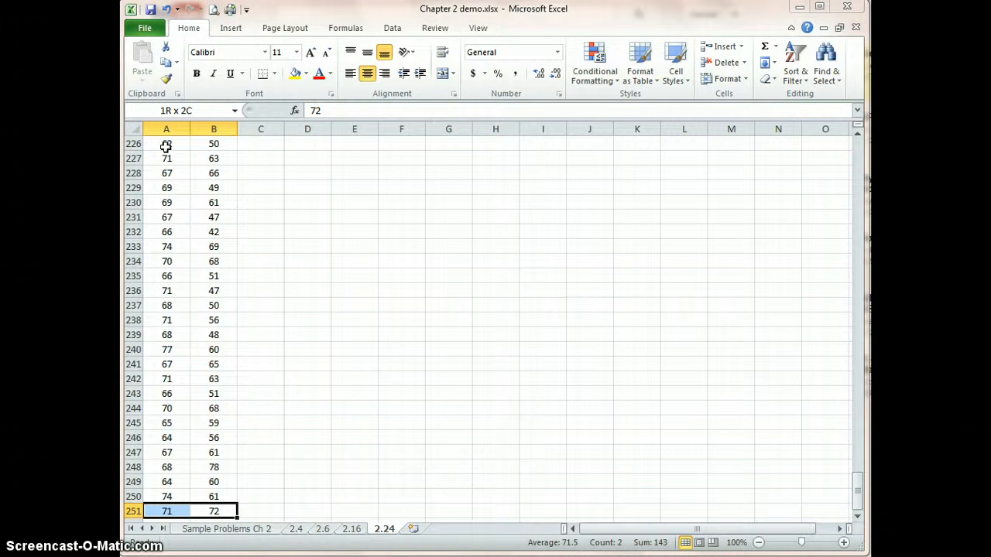
{"action": "key", "text": "shift+Up"}
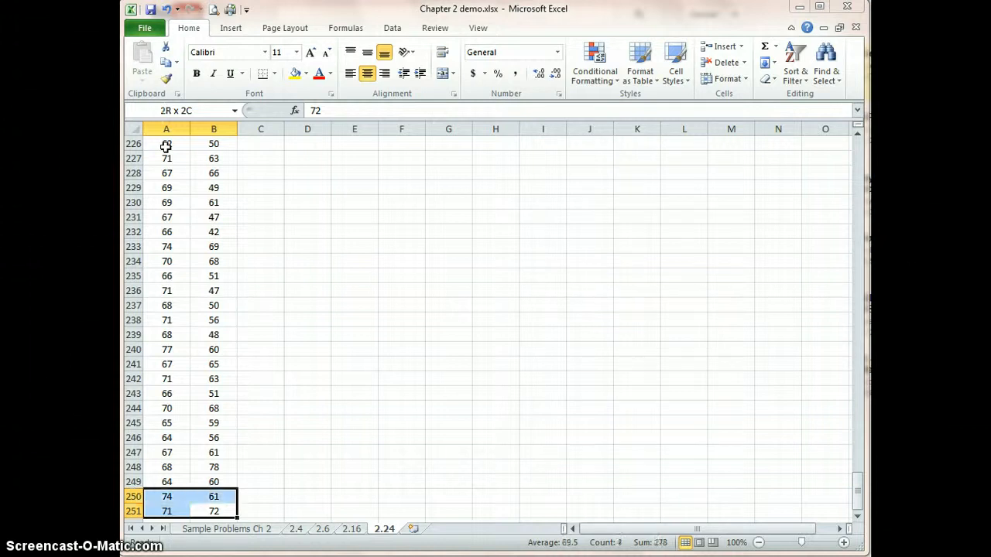
{"action": "key", "text": "ctrl+shift+Up"}
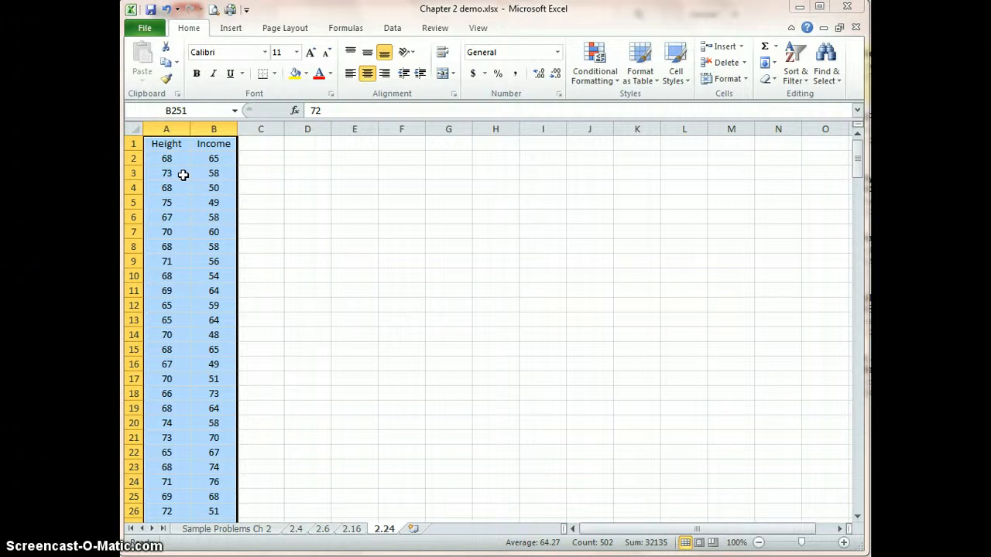
Insert a markers-only scatter chart of the selected Height and Income data.
{"action": "left_click", "coordinate": [175, 108]}
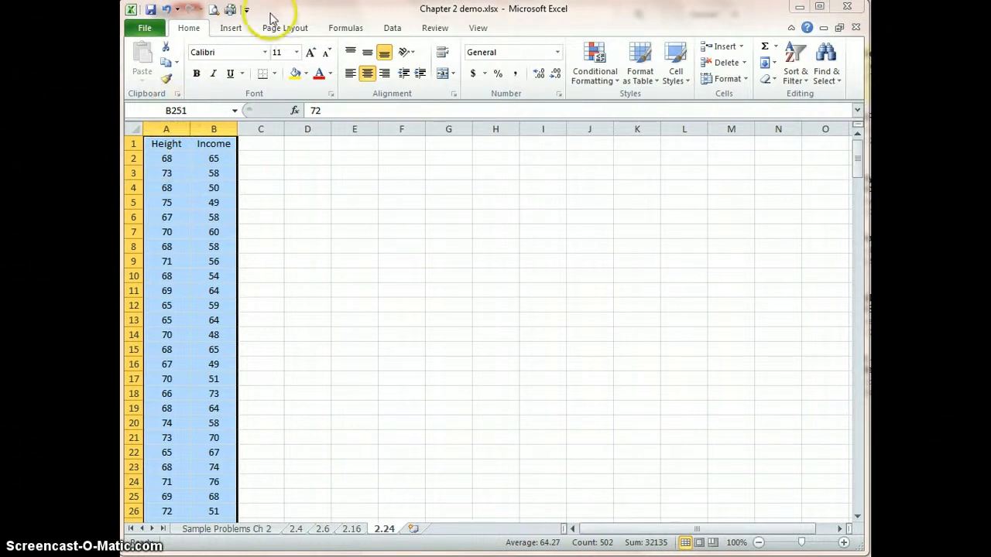
{"action": "left_click", "coordinate": [231, 28]}
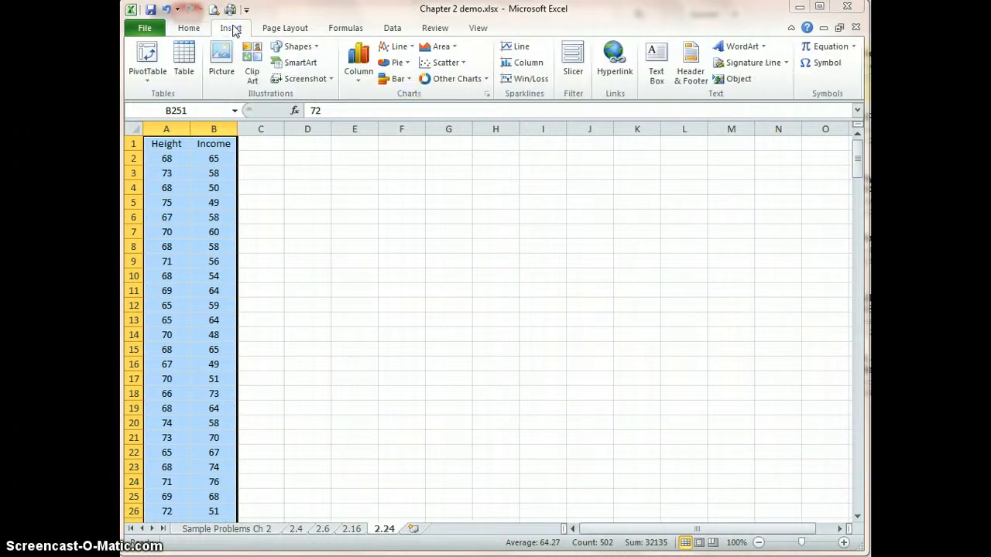
{"action": "left_click", "coordinate": [462, 65]}
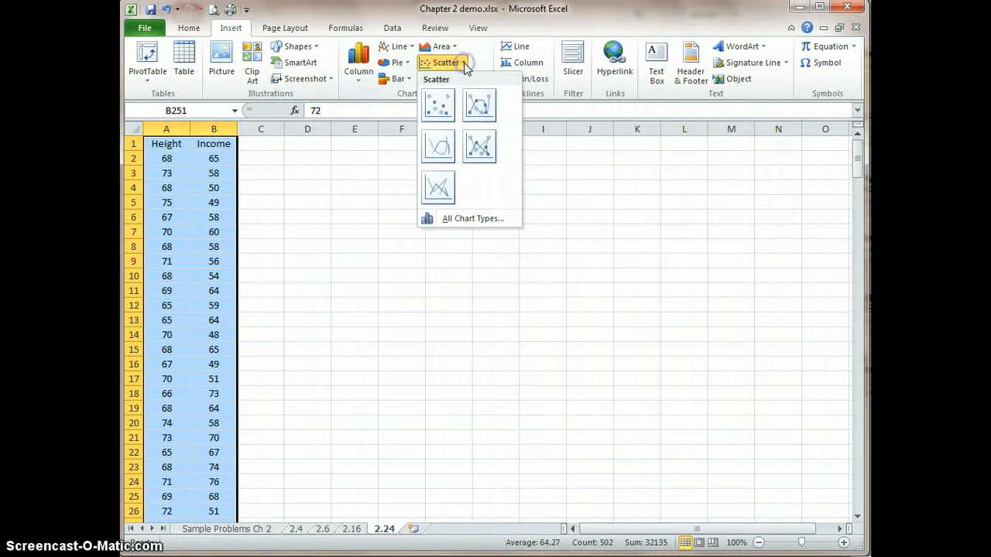
{"action": "left_click", "coordinate": [439, 109]}
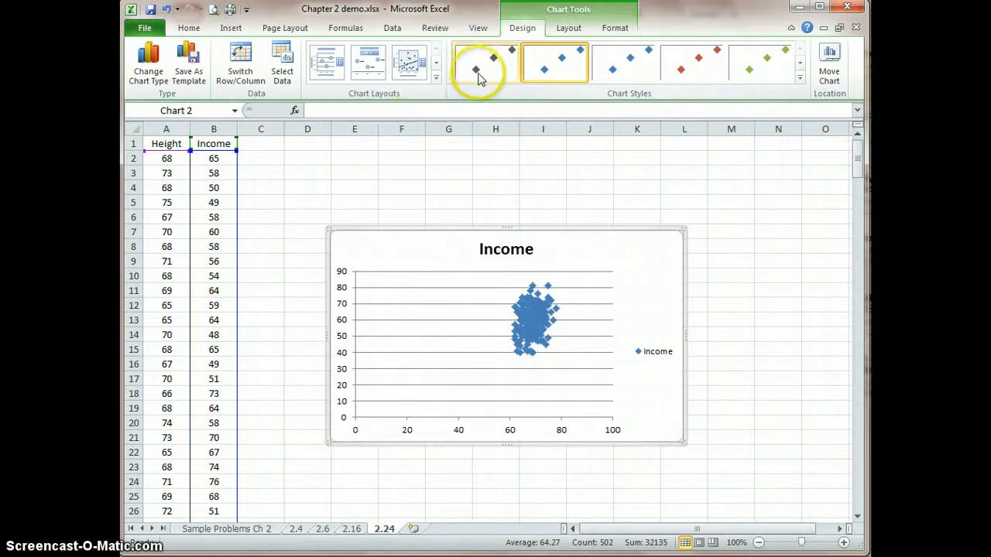
Apply the first chart layout, which adds titles for both axes, to the scatter chart.
{"action": "left_click", "coordinate": [328, 61]}
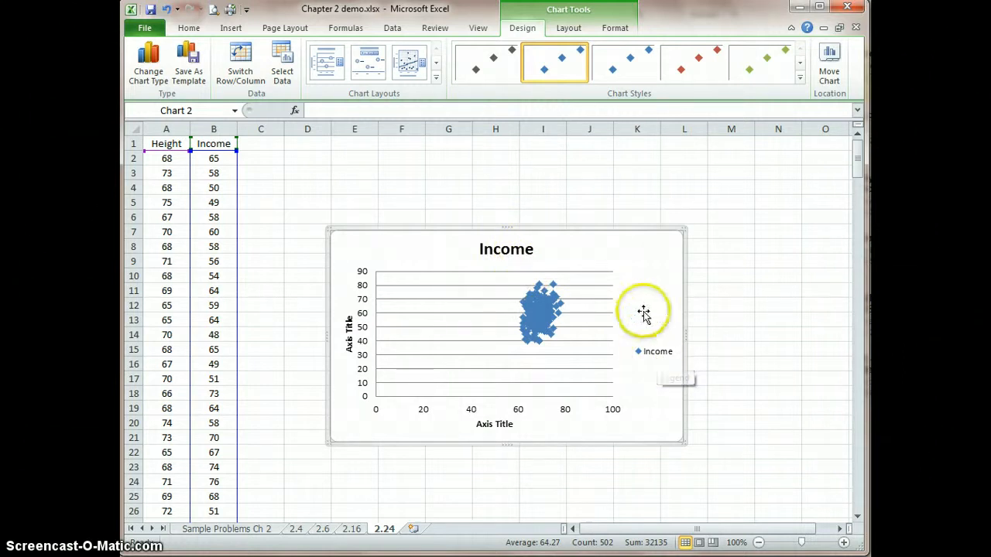
{"action": "left_click", "coordinate": [800, 77]}
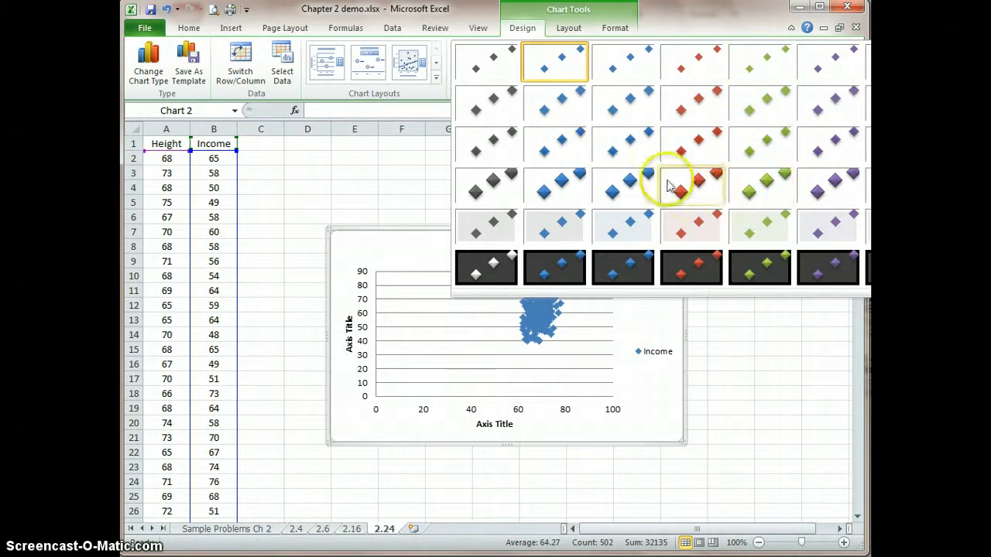
{"action": "left_click", "coordinate": [425, 186]}
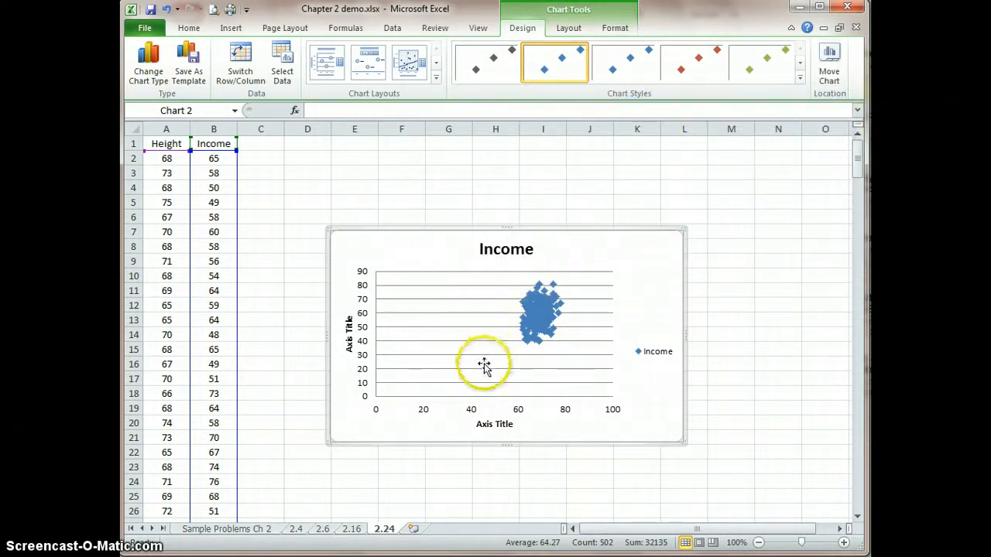
Fix the horizontal axis minimum at 60 and its maximum at 80.
{"action": "left_click", "coordinate": [421, 411]}
{"action": "right_click", "coordinate": [421, 411]}
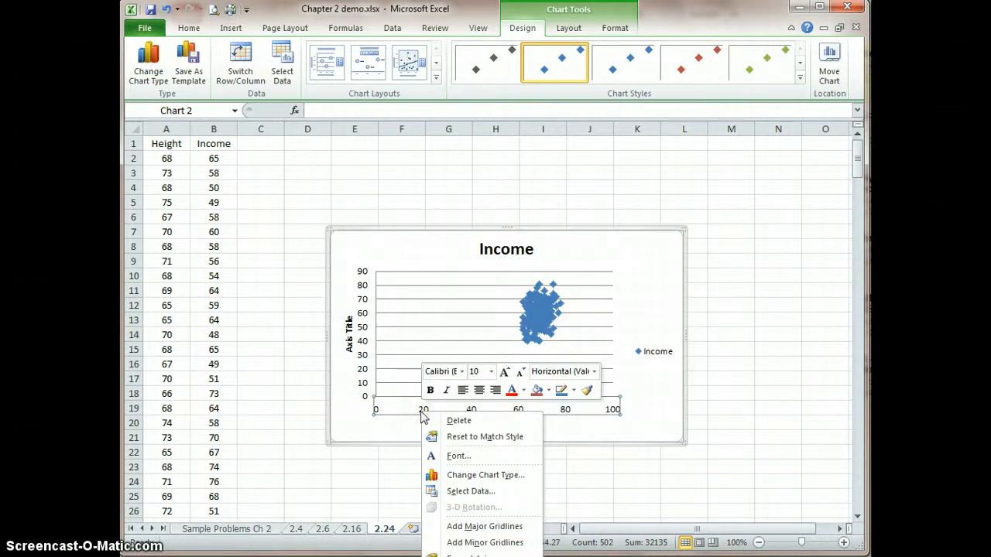
{"action": "left_click", "coordinate": [469, 554]}
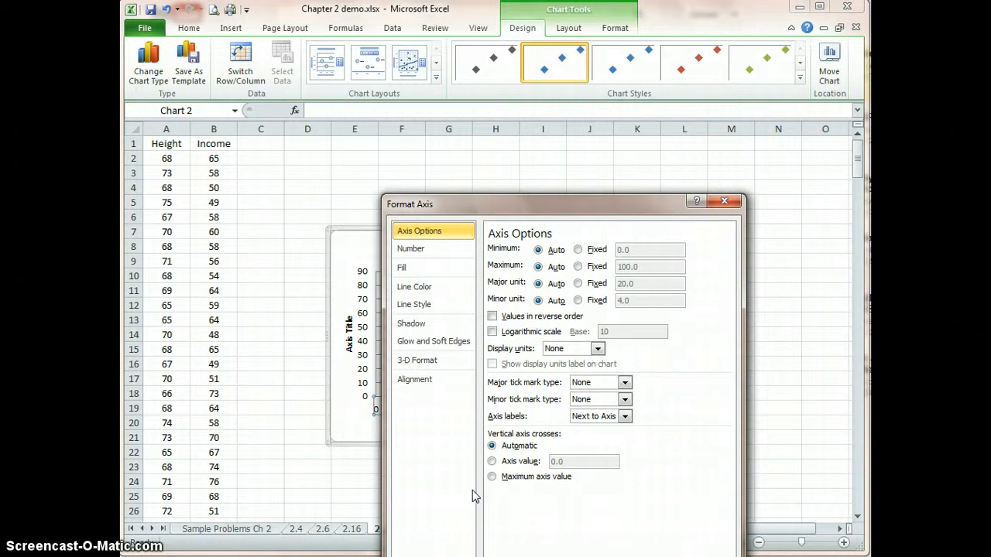
{"action": "left_click", "coordinate": [578, 249]}
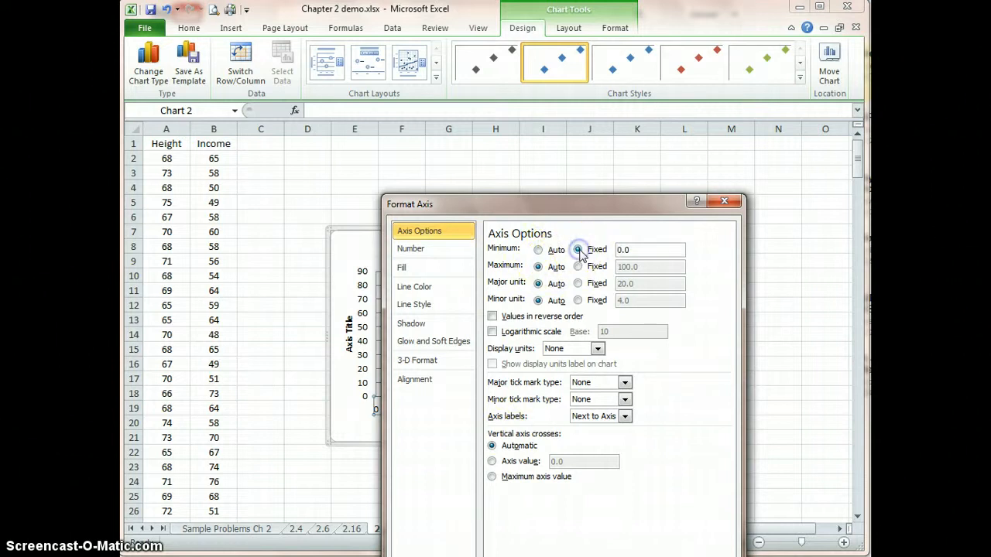
{"action": "left_click", "coordinate": [623, 250]}
{"action": "type", "text": "6"}
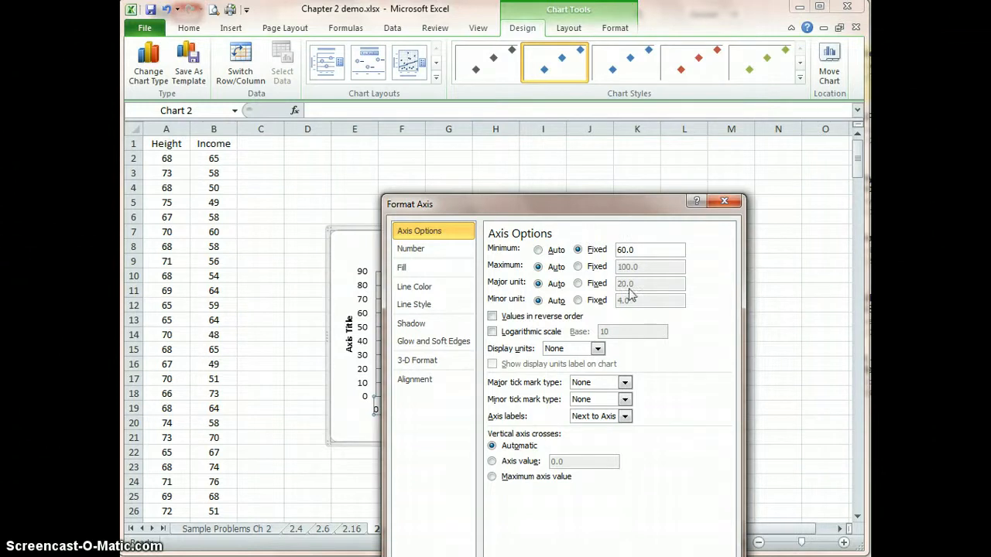
{"action": "left_click", "coordinate": [579, 268]}
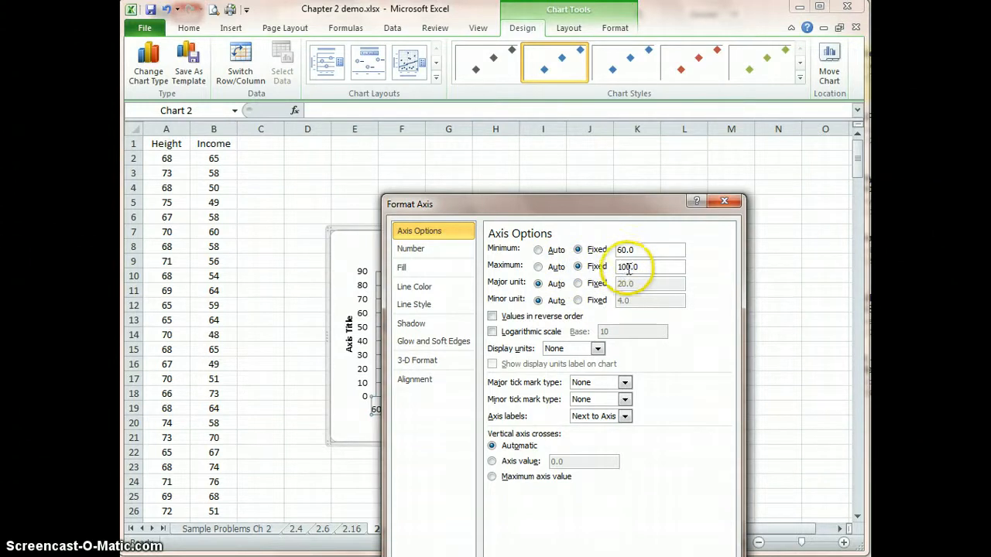
{"action": "left_click_drag", "start_coordinate": [627, 268], "coordinate": [616, 274]}
{"action": "type", "text": "8"}
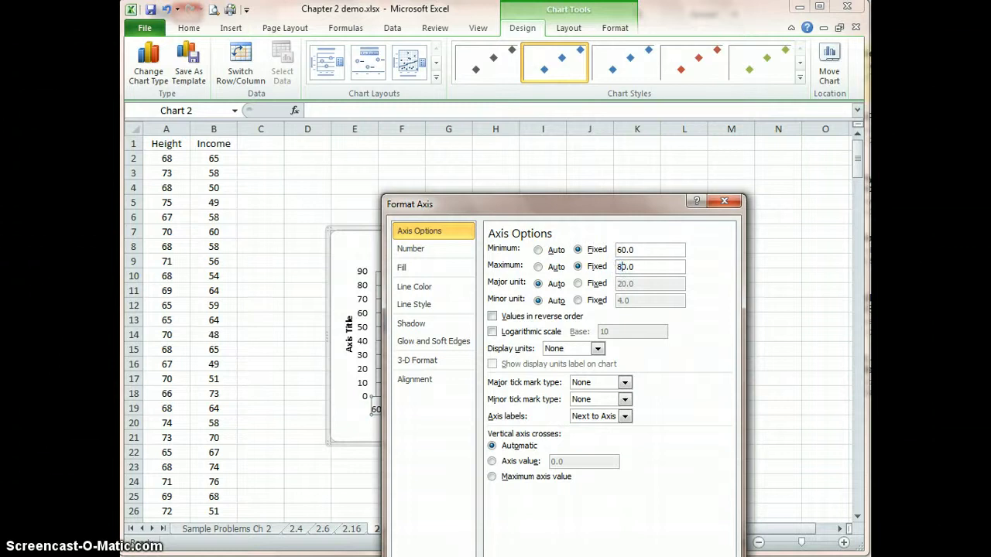
Fix the horizontal axis major unit at 5 and close the axis formatting.
{"action": "left_click", "coordinate": [618, 292]}
{"action": "left_click", "coordinate": [596, 286]}
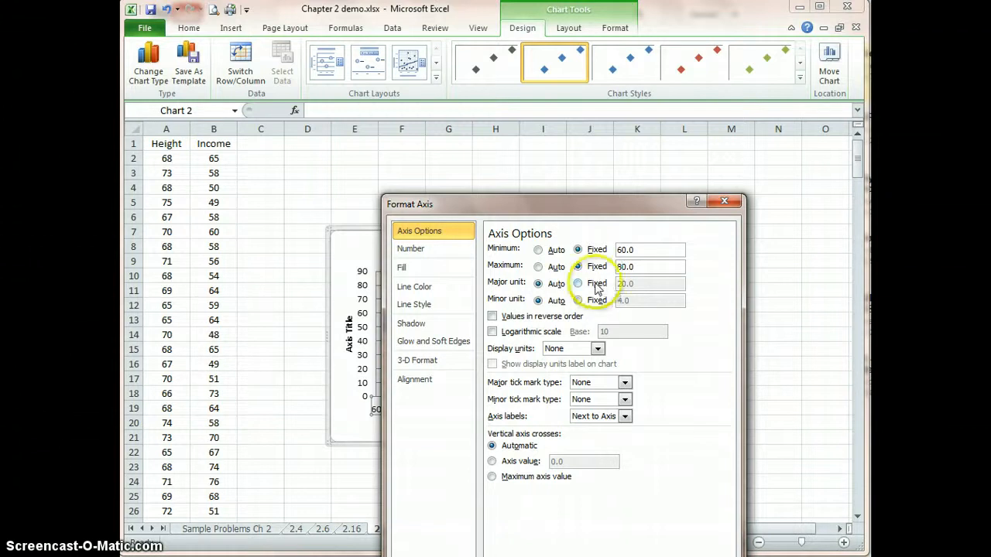
{"action": "left_click", "coordinate": [620, 287]}
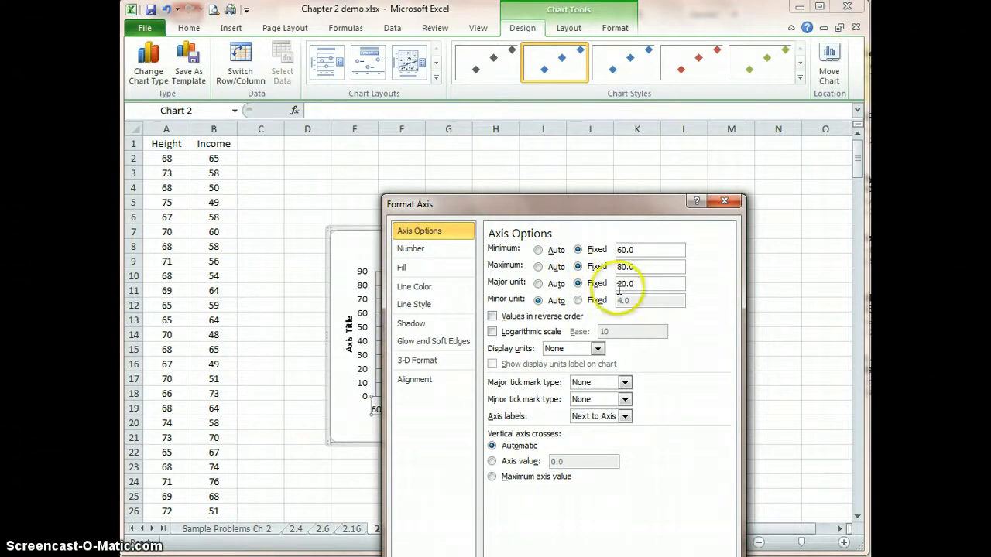
{"action": "left_click_drag", "start_coordinate": [629, 284], "coordinate": [606, 294]}
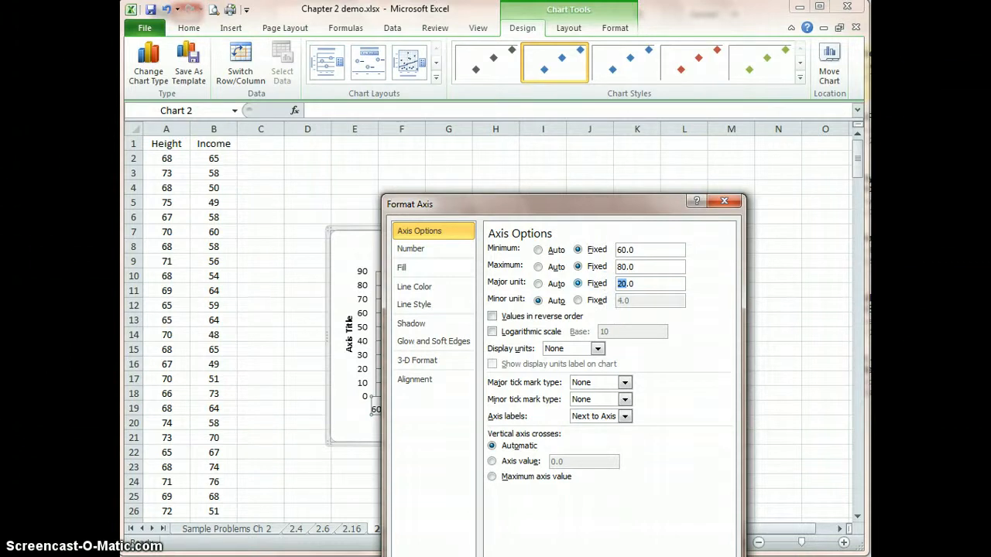
{"action": "type", "text": "5"}
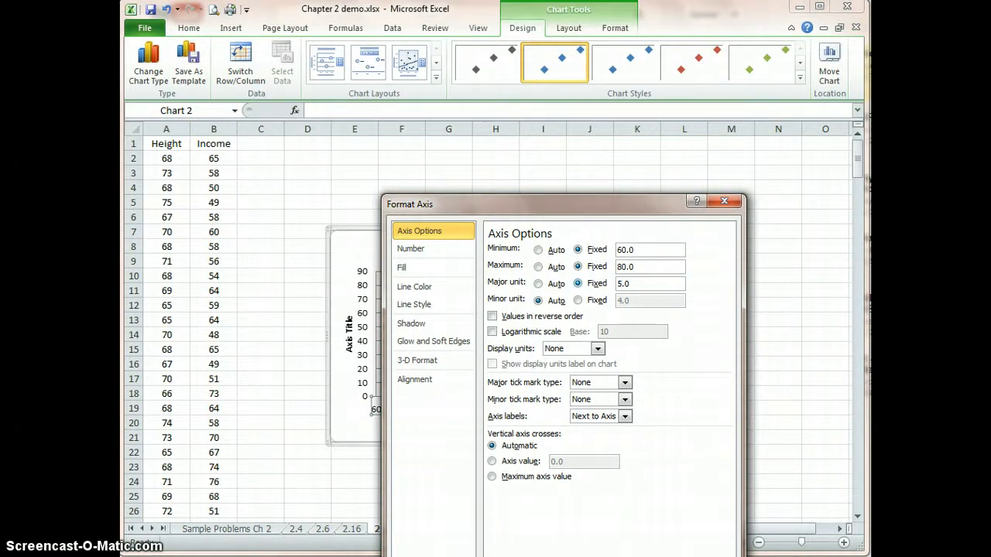
{"action": "left_click", "coordinate": [699, 556]}
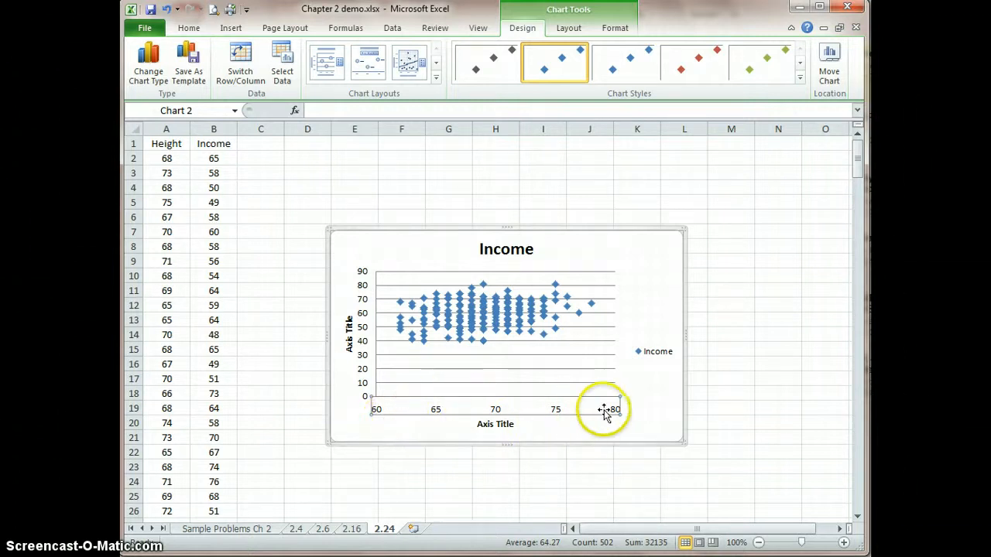
Replace the horizontal axis title's placeholder text with "Height".
{"action": "left_click", "coordinate": [503, 428]}
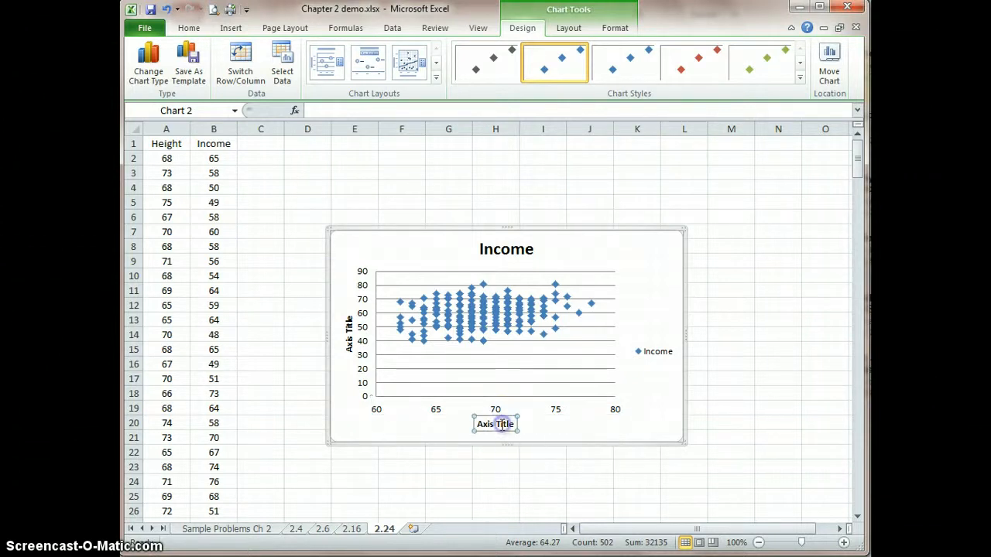
{"action": "double_click", "coordinate": [502, 428]}
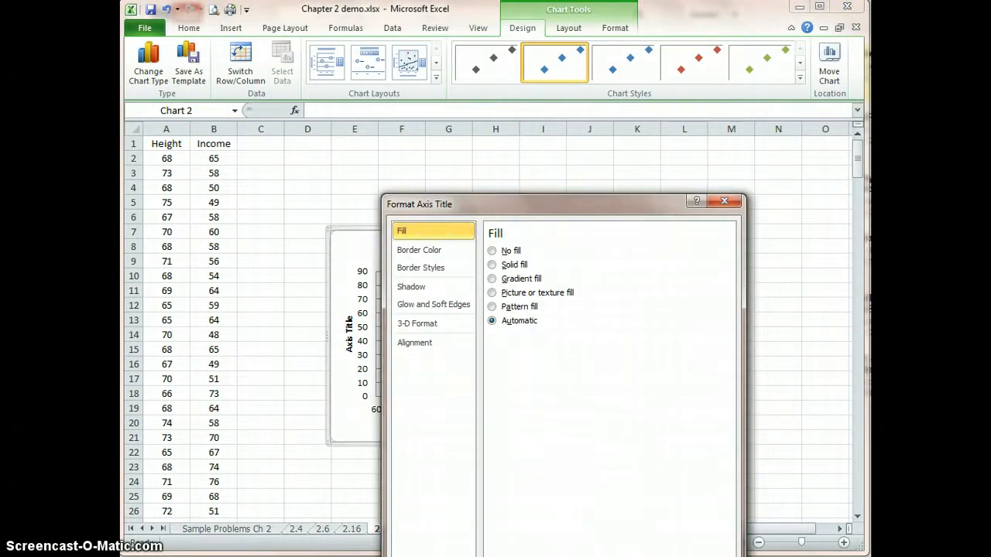
{"action": "left_click", "coordinate": [701, 556]}
{"action": "left_click", "coordinate": [512, 425]}
{"action": "left_click_drag", "start_coordinate": [512, 425], "coordinate": [477, 422]}
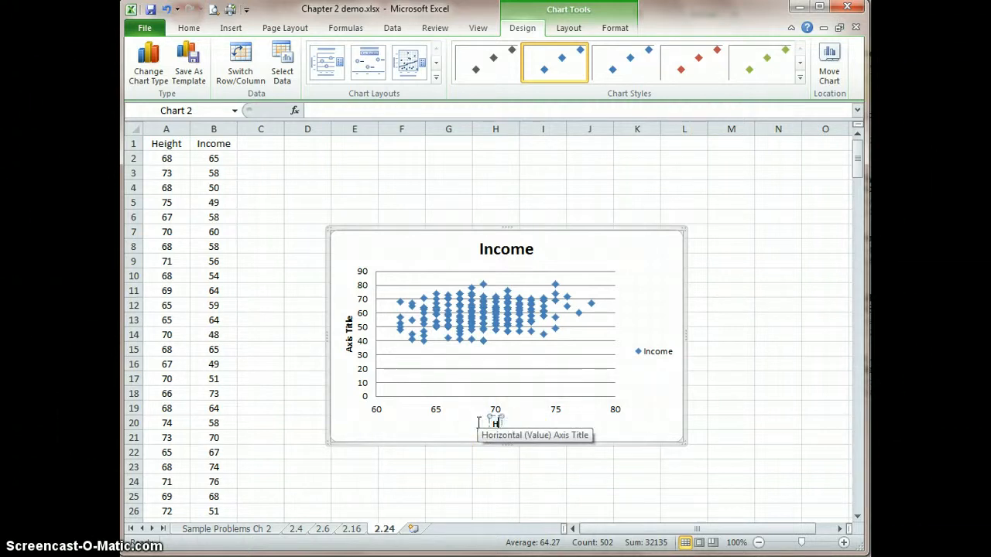
{"action": "type", "text": "Height"}
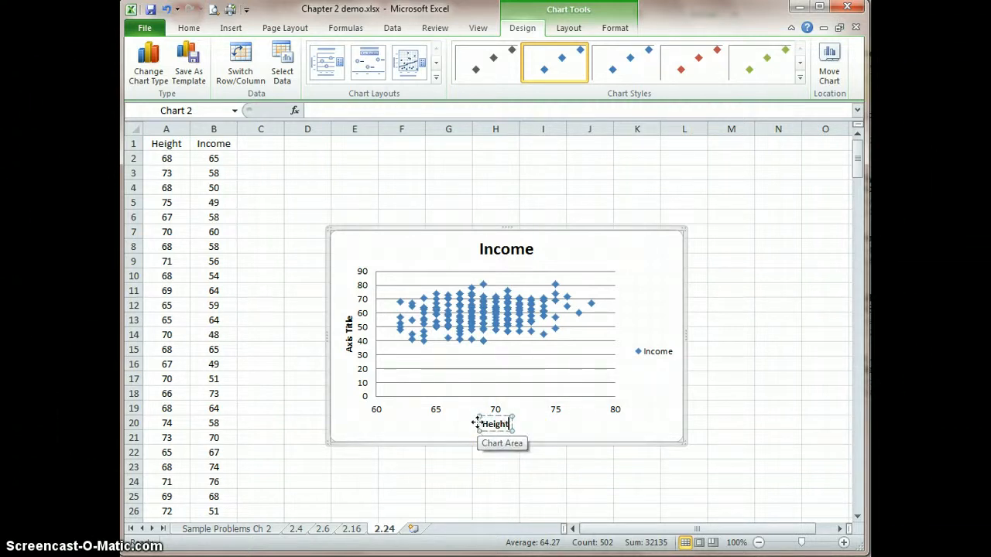
{"action": "left_click", "coordinate": [445, 400]}
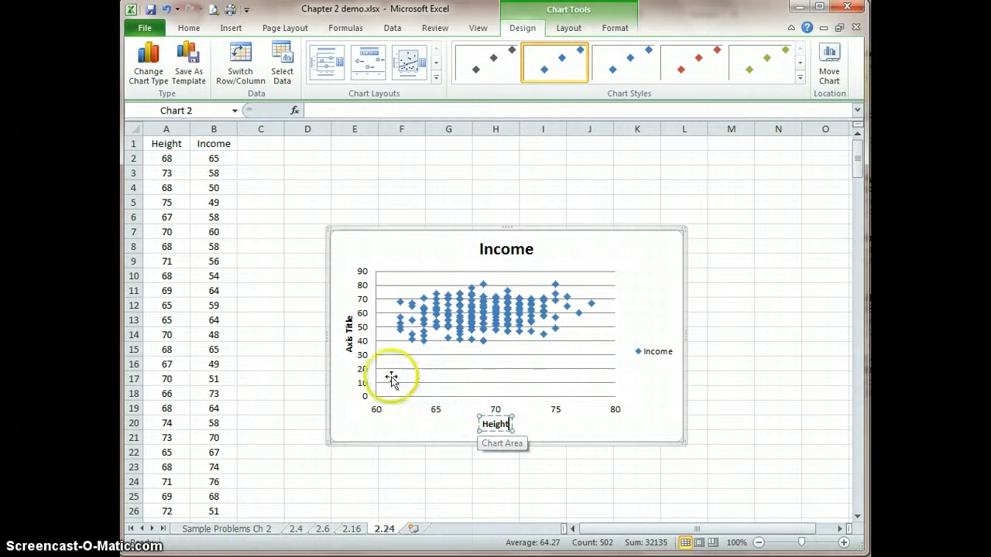
Replace the vertical axis title's placeholder text with "Income".
{"action": "left_click", "coordinate": [349, 327]}
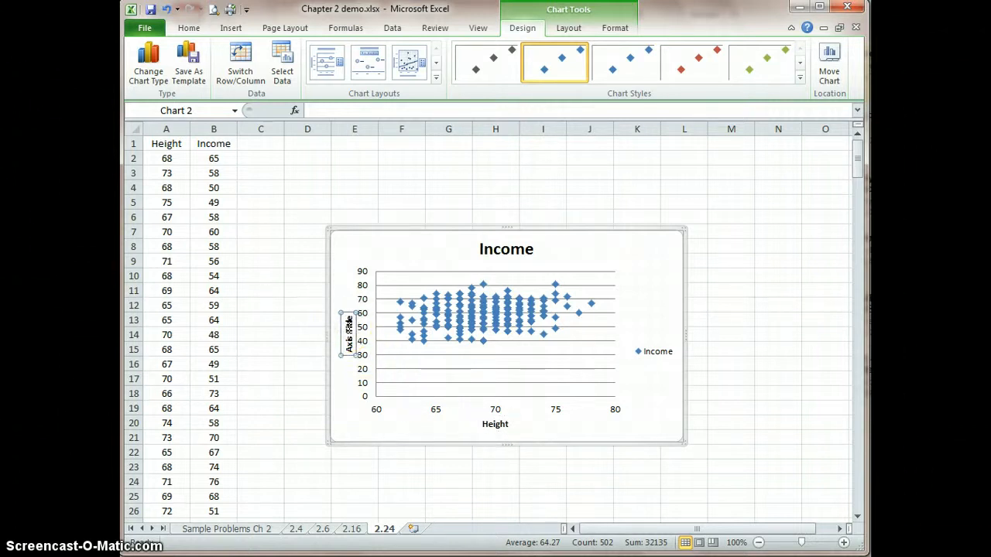
{"action": "triple_click", "coordinate": [348, 336]}
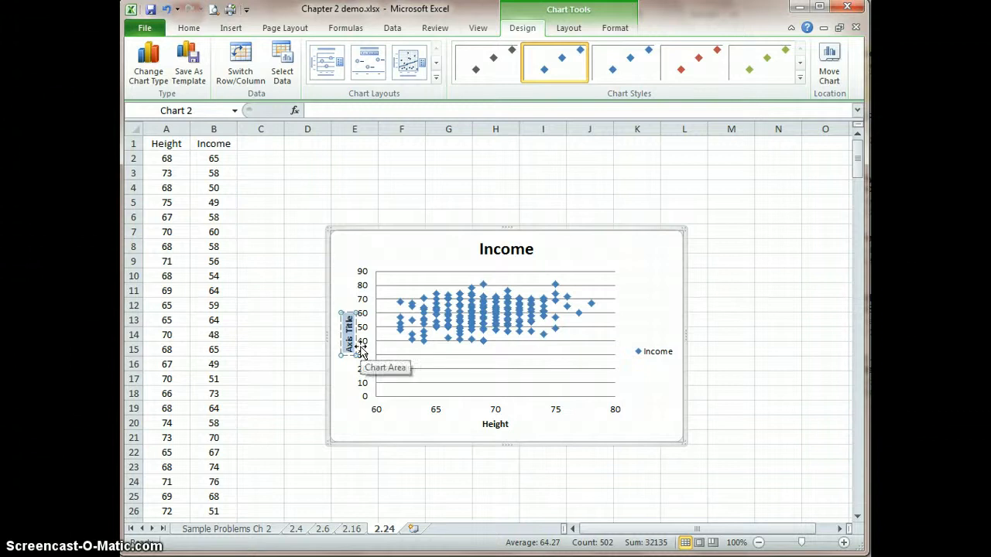
{"action": "type", "text": "Income"}
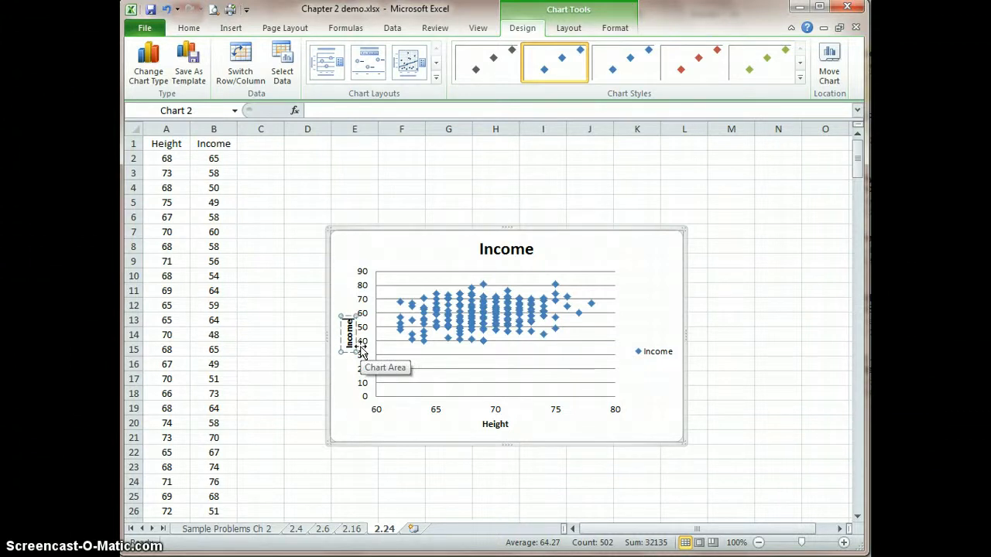
Increase the font size of the vertical axis title to 12.
{"action": "left_click", "coordinate": [350, 345]}
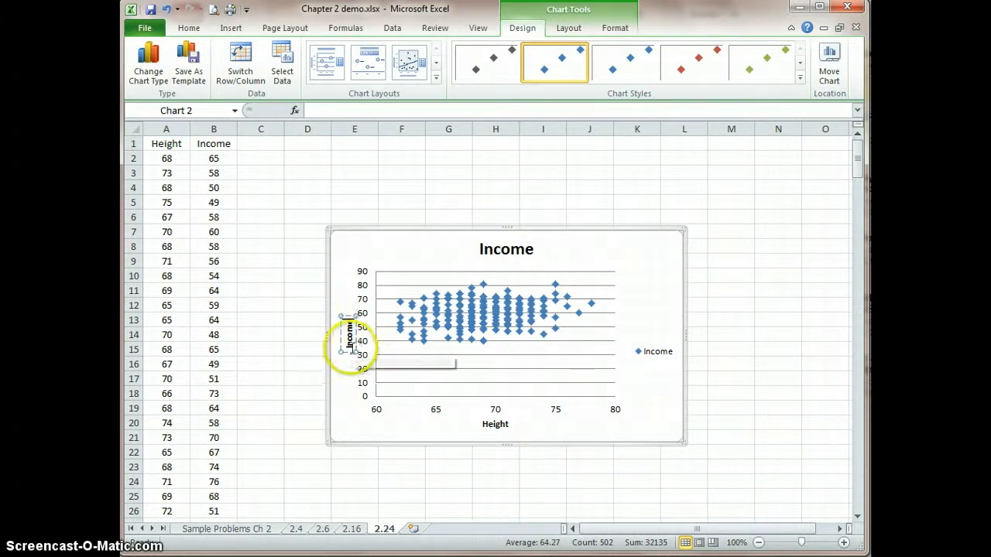
{"action": "left_click", "coordinate": [189, 28]}
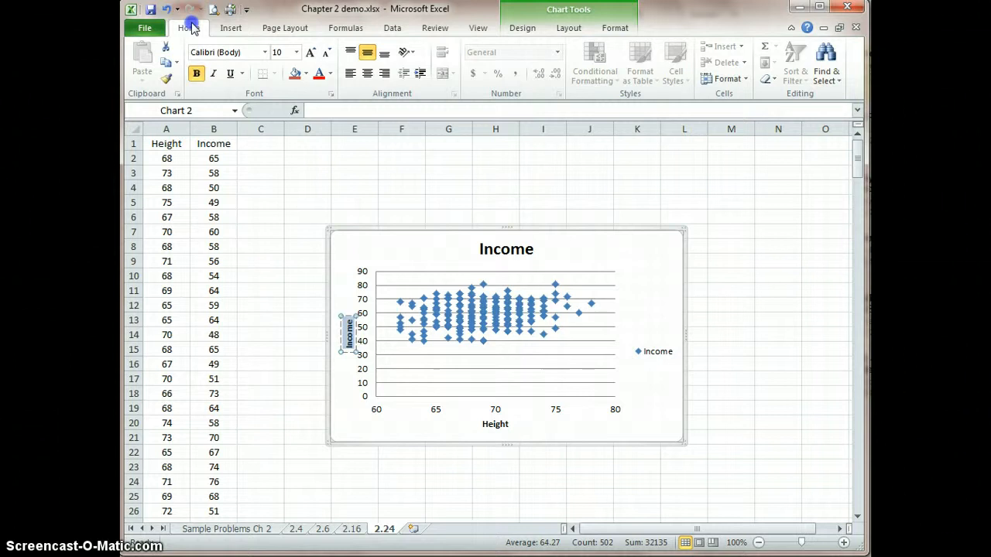
{"action": "left_click", "coordinate": [314, 56]}
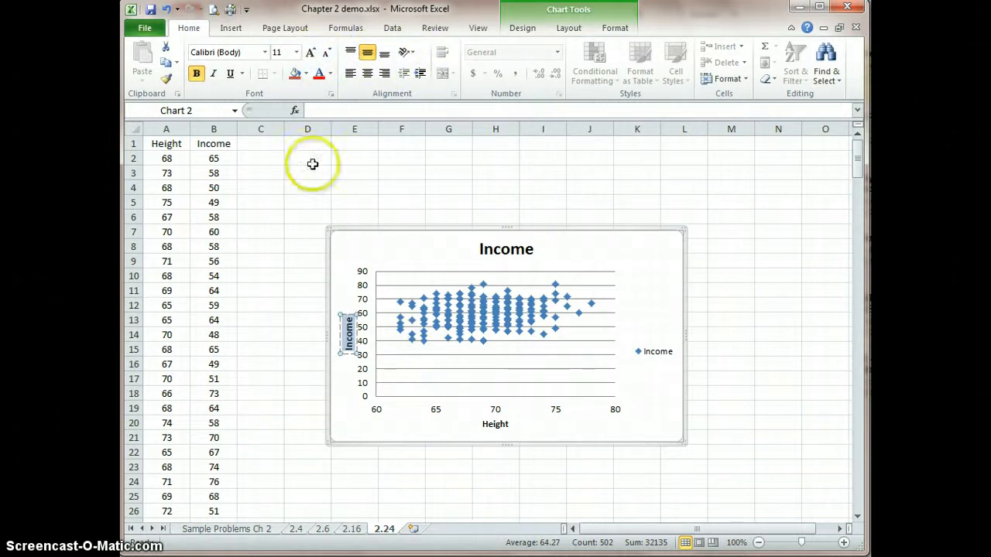
{"action": "left_click", "coordinate": [310, 53]}
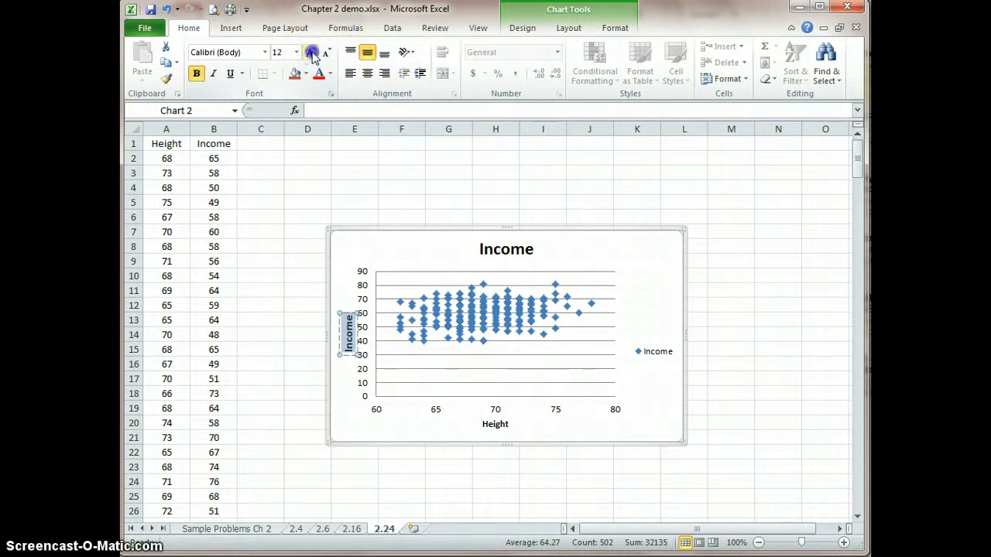
Increase the font size of the vertical axis title and the horizontal axis title to 14.
{"action": "left_click", "coordinate": [311, 52]}
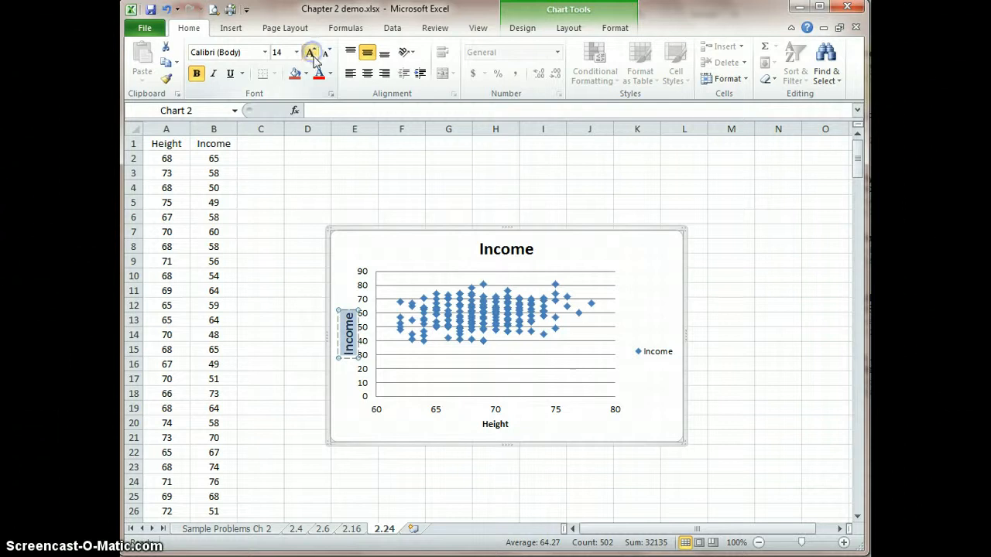
{"action": "left_click", "coordinate": [497, 426]}
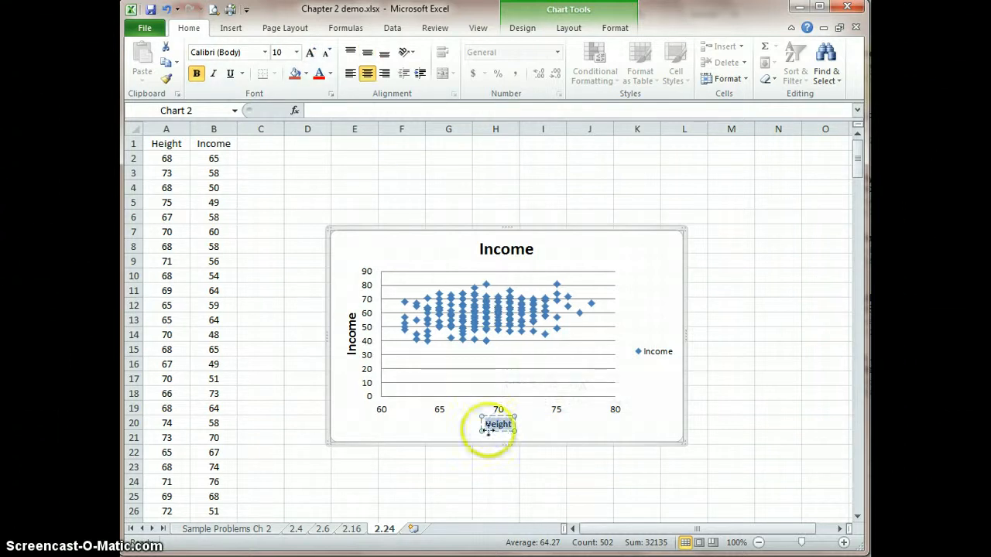
{"action": "left_click", "coordinate": [310, 52]}
{"action": "left_click", "coordinate": [310, 51]}
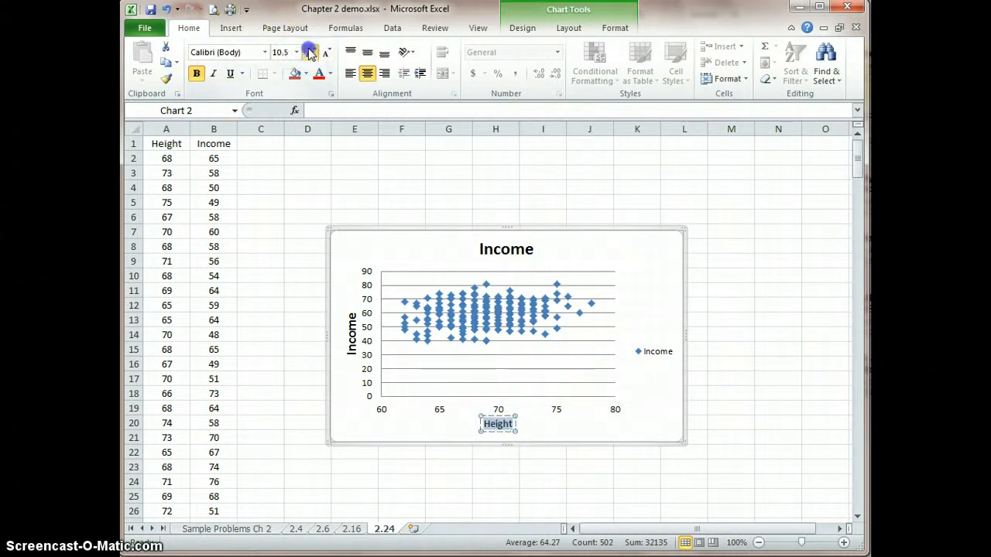
{"action": "left_click", "coordinate": [310, 52]}
{"action": "left_click", "coordinate": [310, 52]}
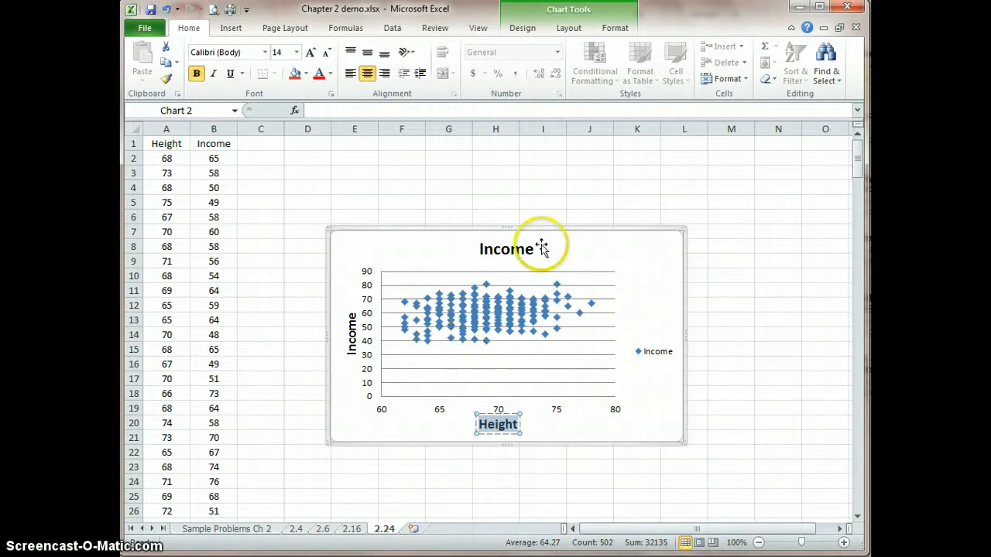
Move the chart up beside the data, starting in cell C2, and enlarge it to extend to about cell L20.
{"action": "left_click_drag", "start_coordinate": [542, 231], "coordinate": [489, 159]}
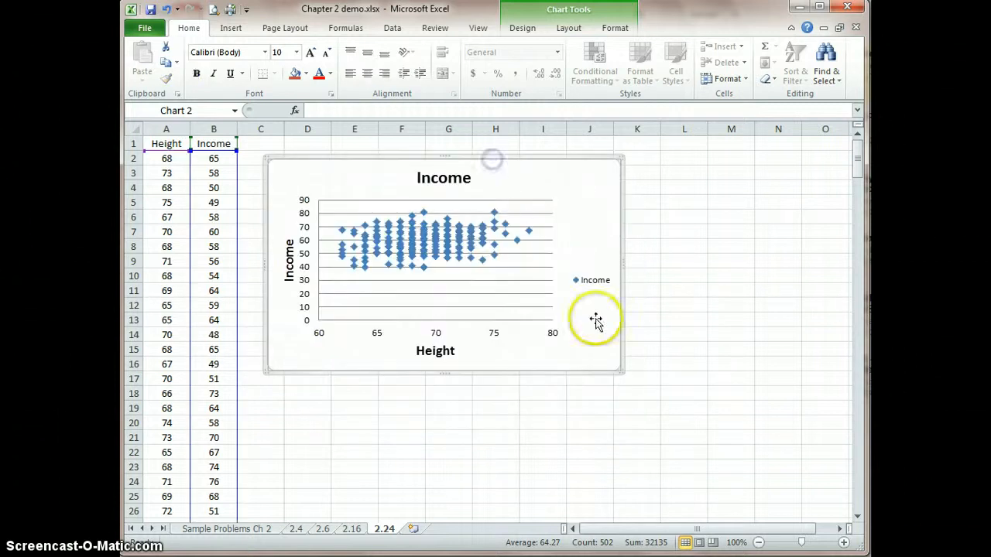
{"action": "left_click_drag", "start_coordinate": [621, 372], "coordinate": [679, 426]}
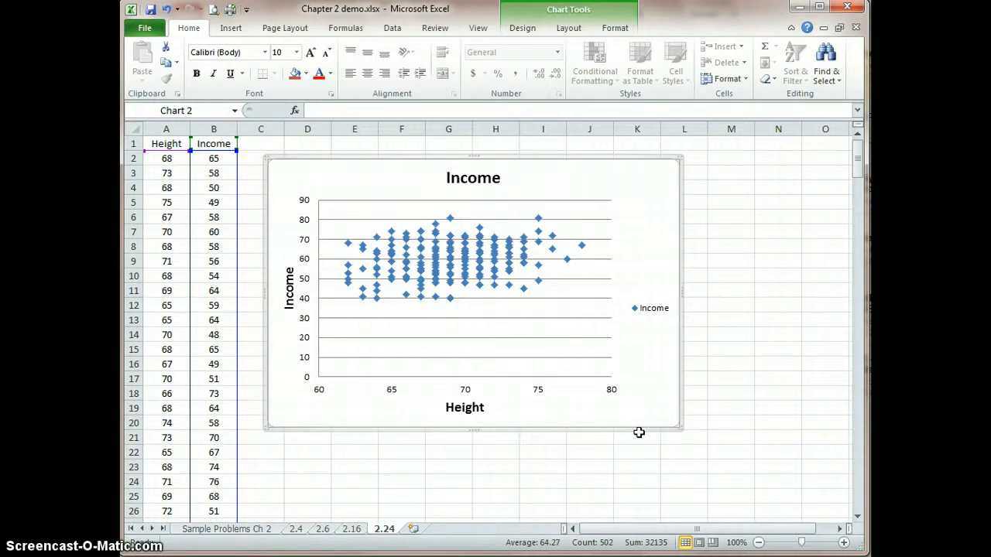
Remove the chart title and turn off the legend.
{"action": "left_click", "coordinate": [569, 29]}
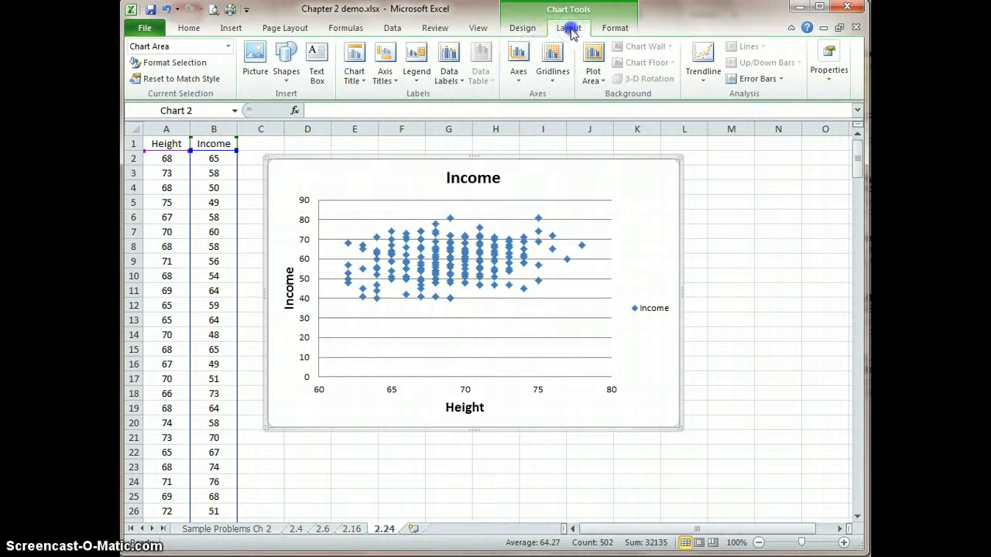
{"action": "left_click", "coordinate": [354, 78]}
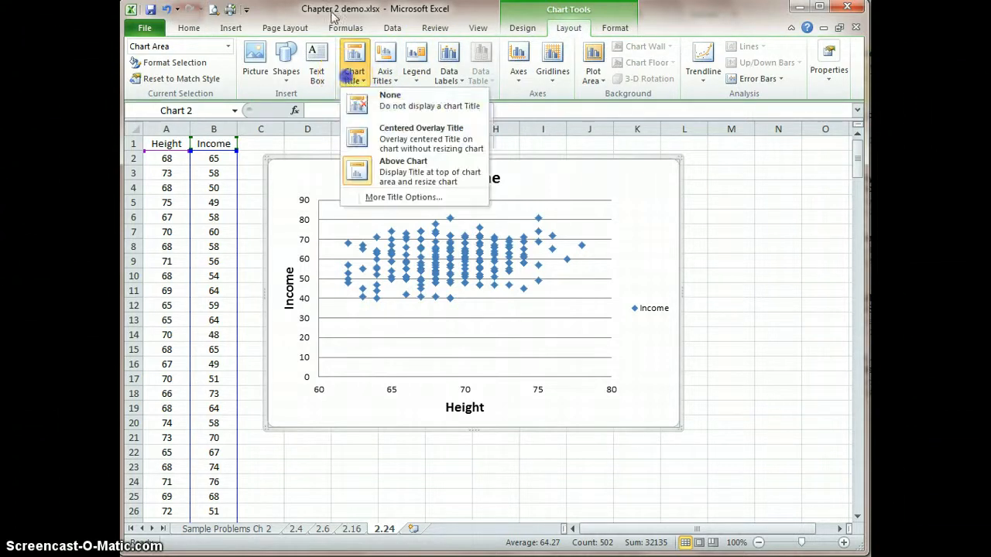
{"action": "left_click", "coordinate": [359, 101]}
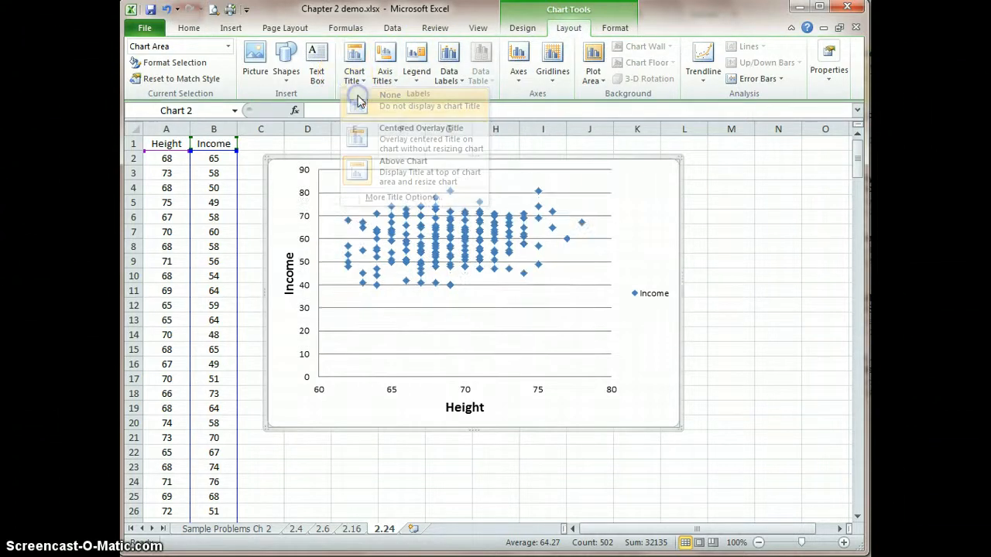
{"action": "left_click", "coordinate": [422, 79]}
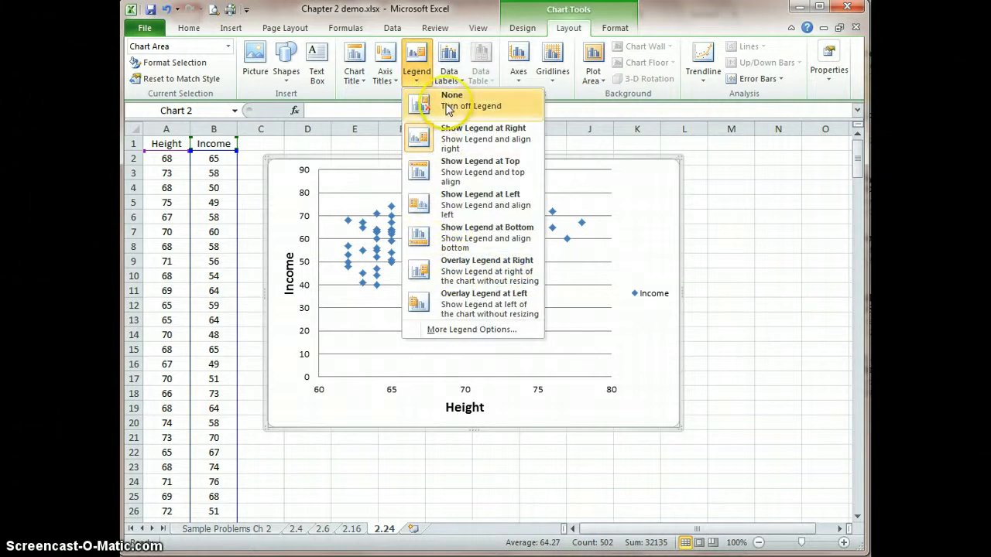
{"action": "left_click", "coordinate": [450, 99]}
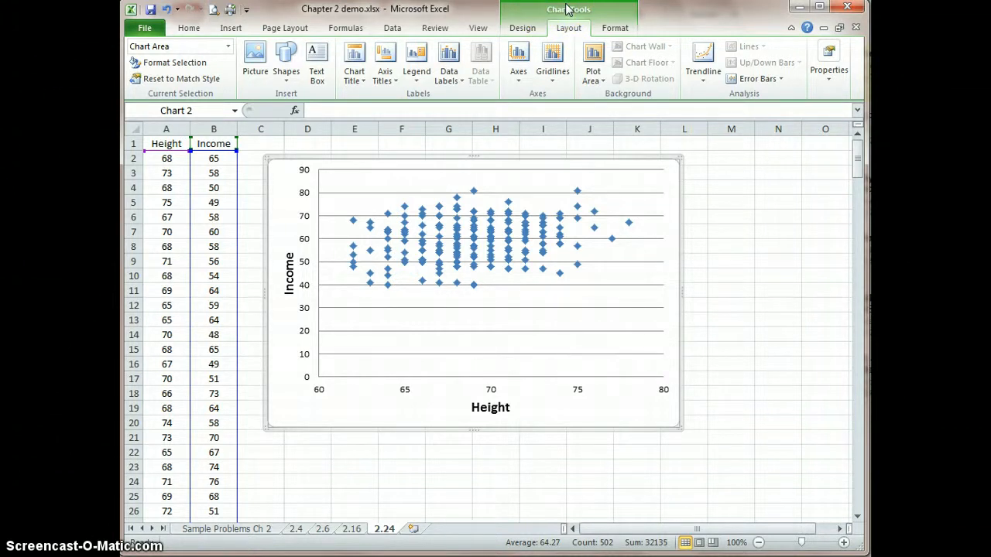
{"action": "left_click", "coordinate": [734, 216]}
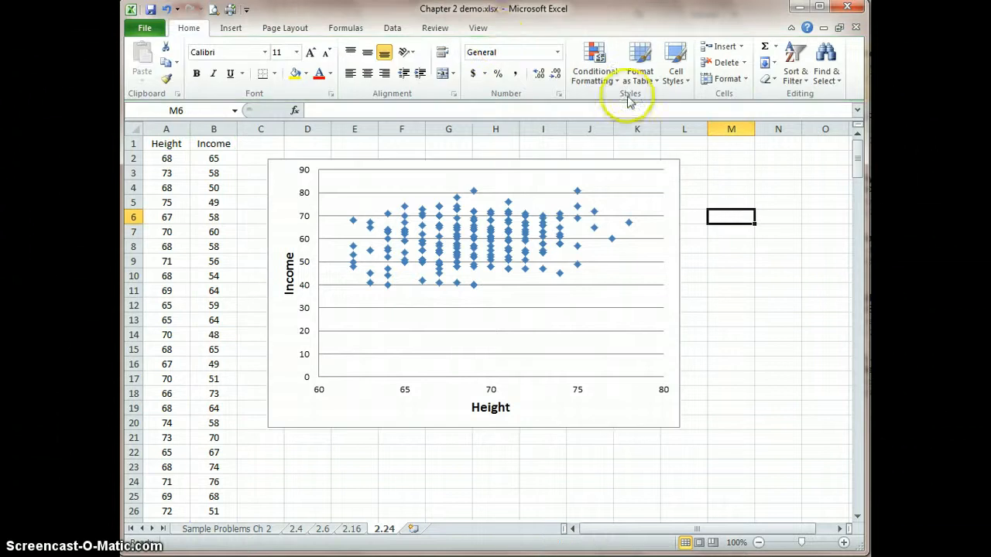
{"action": "left_click", "coordinate": [531, 178]}
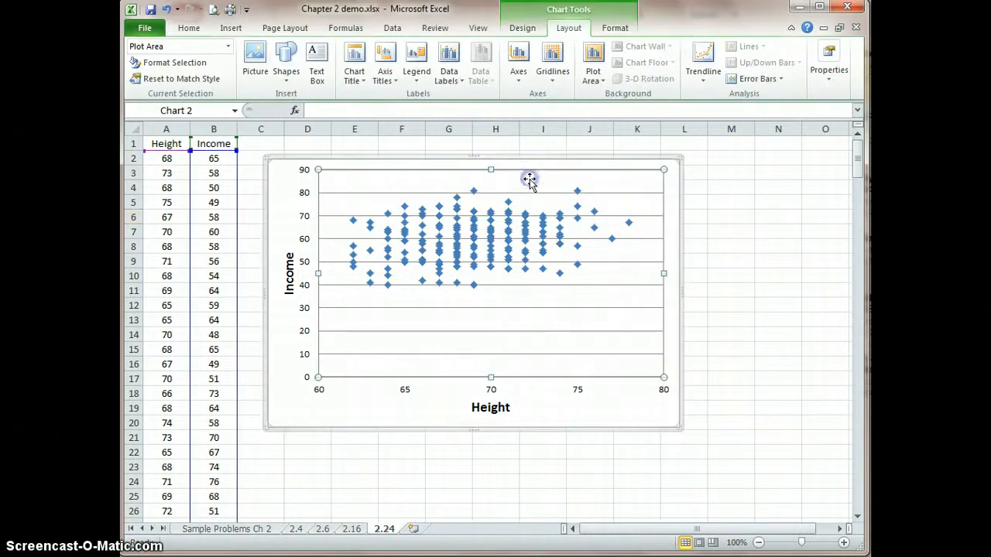
{"action": "left_click", "coordinate": [521, 35]}
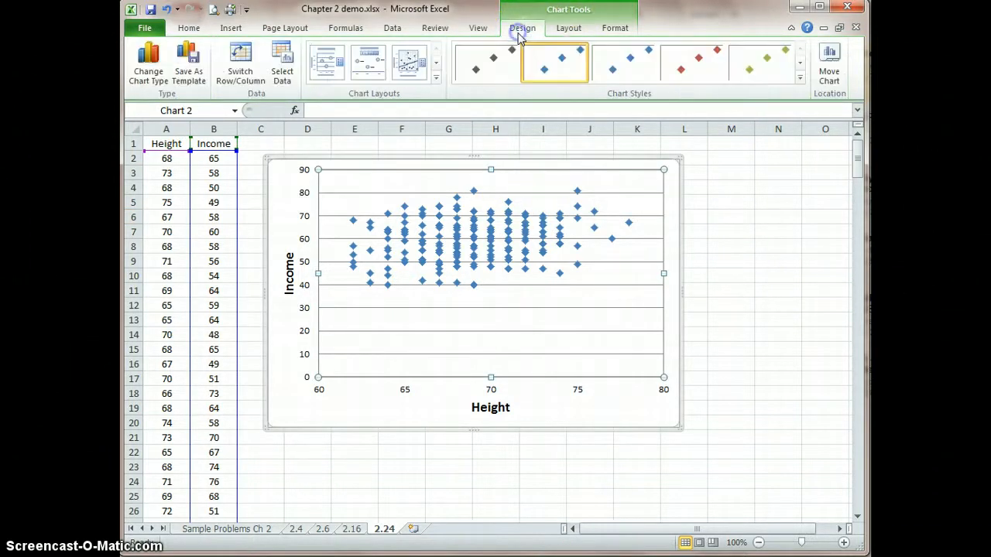
{"action": "left_click", "coordinate": [561, 35]}
{"action": "left_click", "coordinate": [604, 29]}
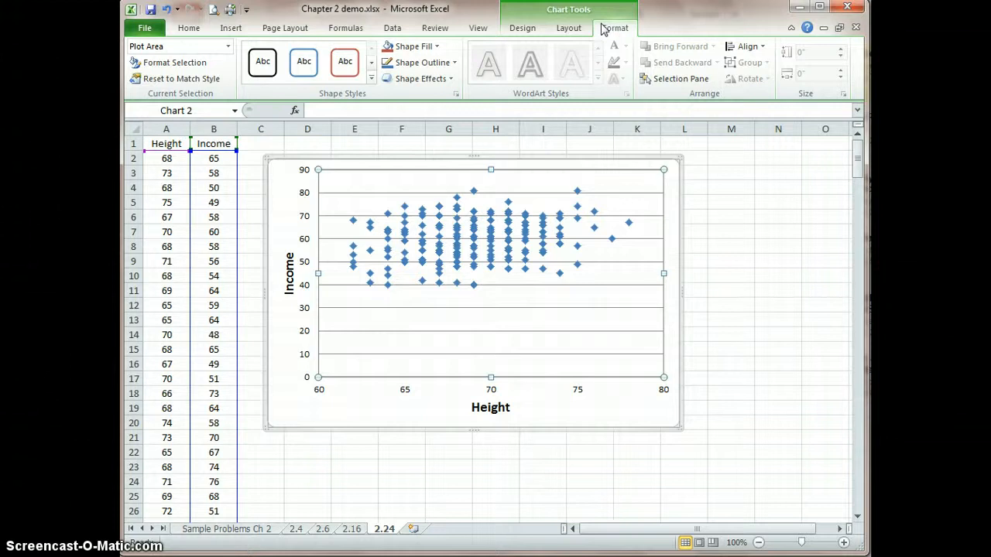
{"action": "left_click", "coordinate": [580, 31]}
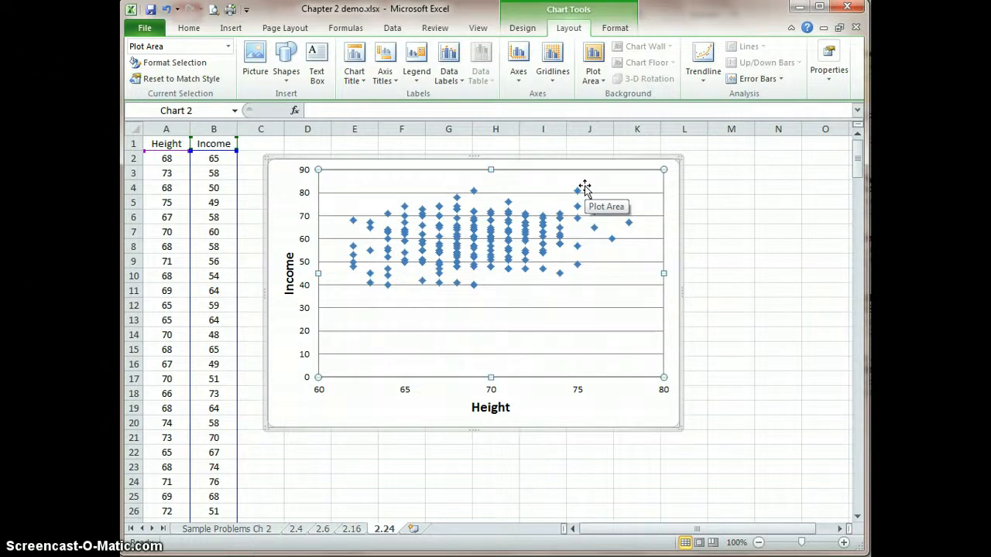
{"action": "left_click", "coordinate": [419, 451]}
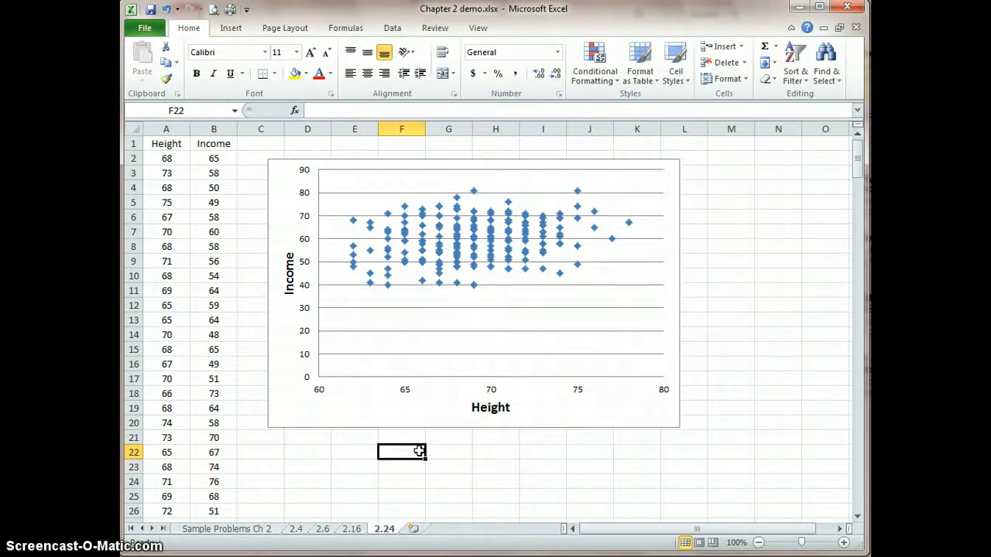